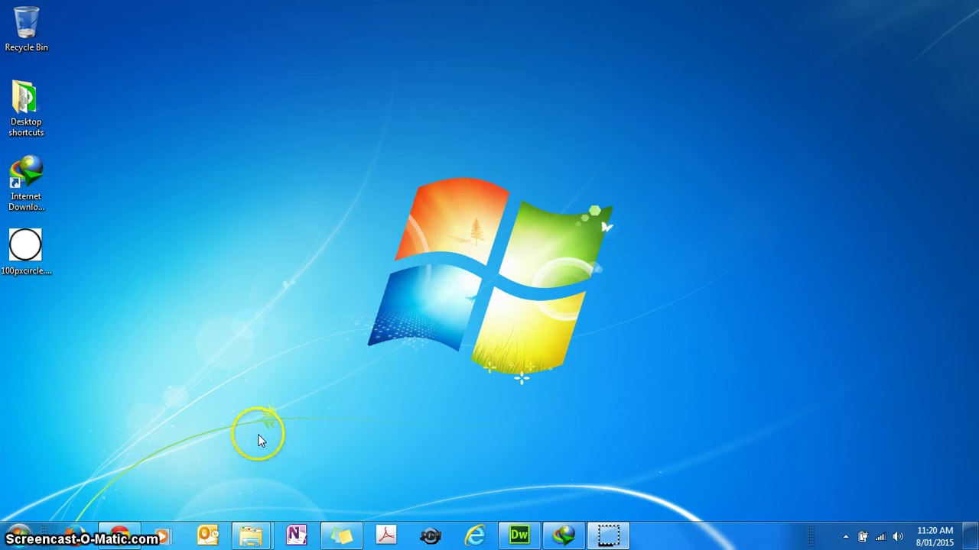
Step: Search the Windows 7 Start menu for 'paint' and launch Paint with a blank canvas
click(20, 535)
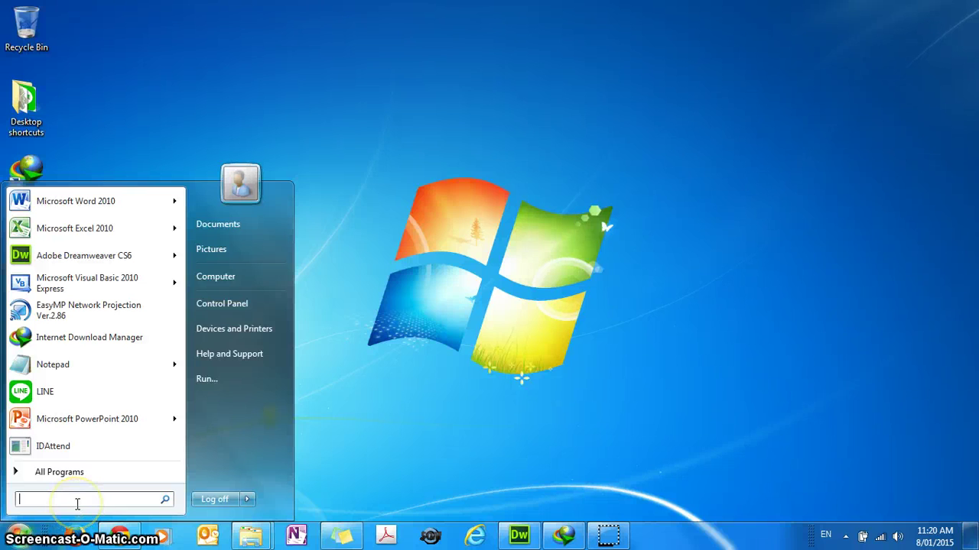
text(paint)
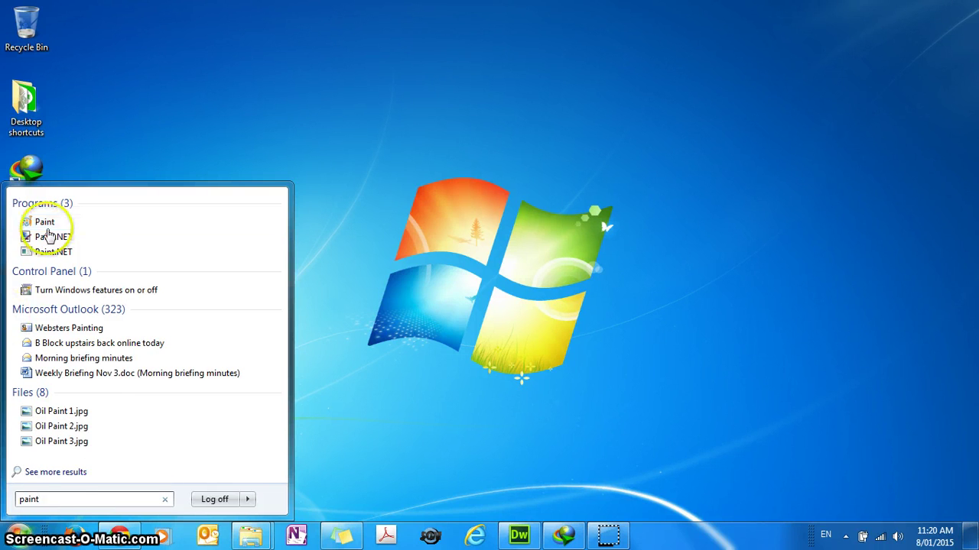
click(45, 223)
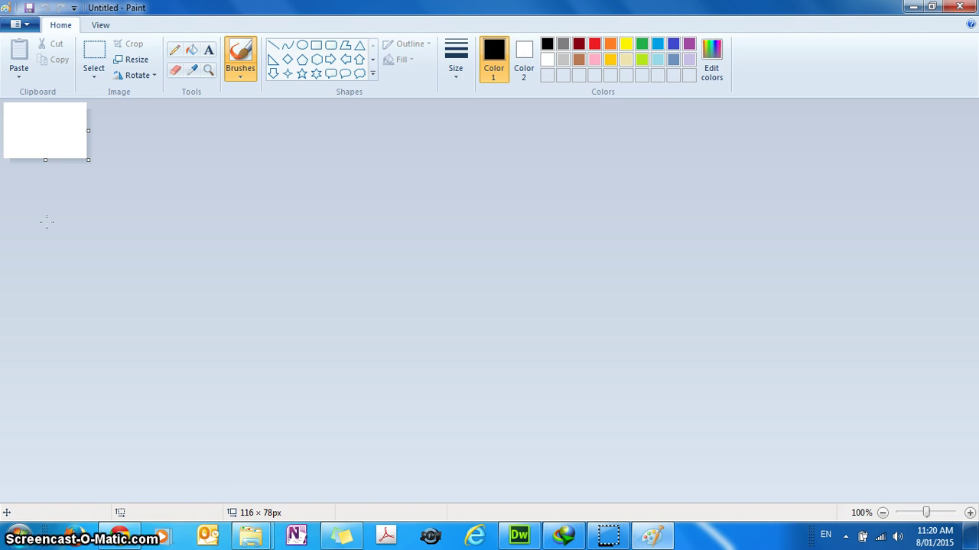
Step: Drag the canvas corner handle out and back until the canvas measures 466 × 251 px
click(93, 182)
click(113, 163)
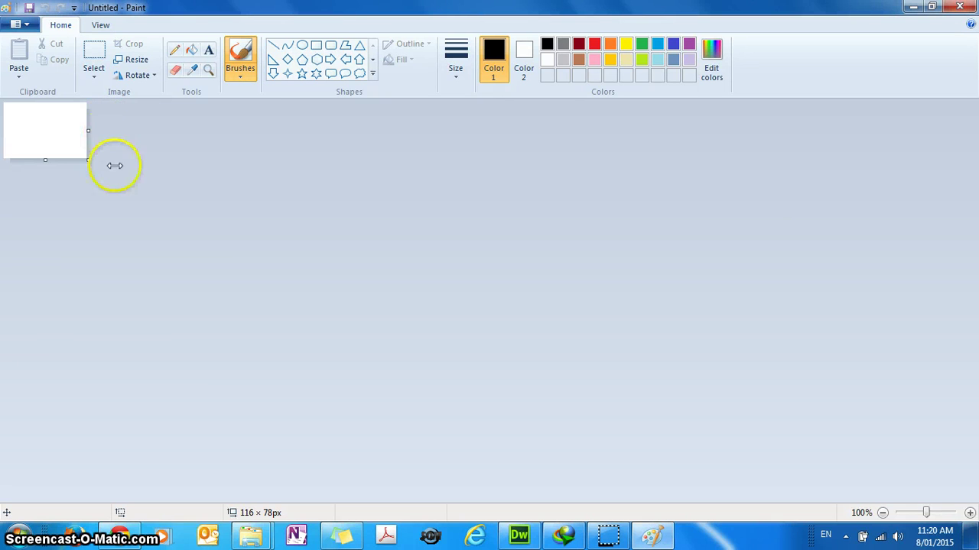
drag(91, 164, 648, 257)
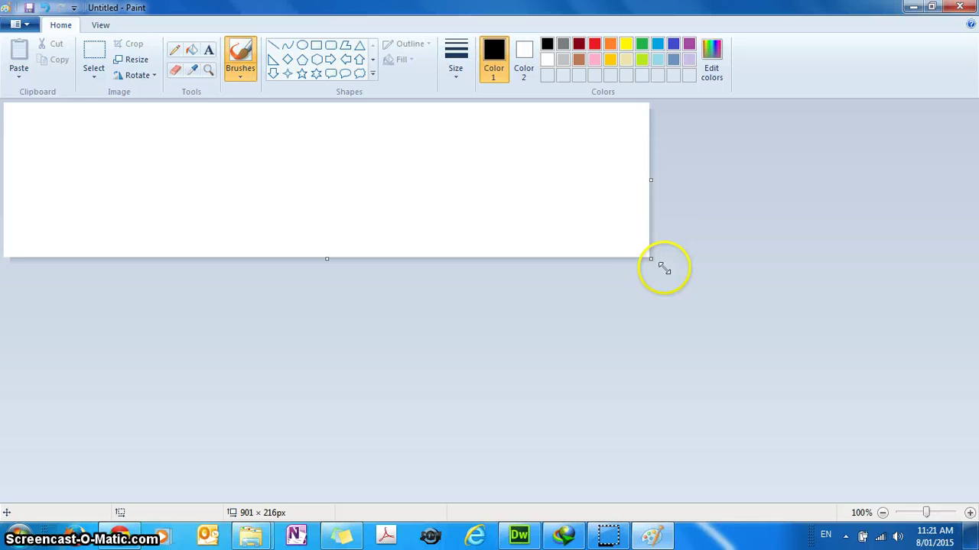
drag(651, 260, 802, 267)
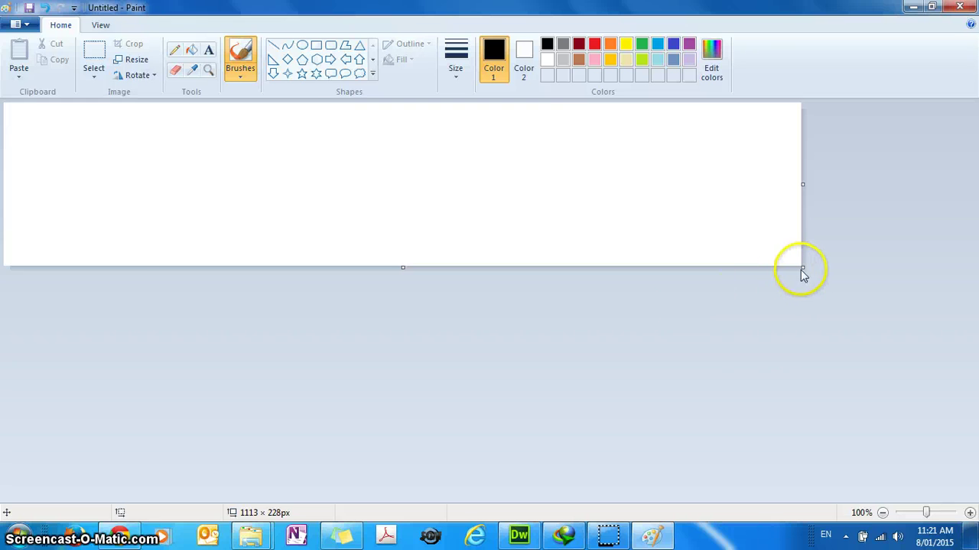
drag(803, 270, 432, 253)
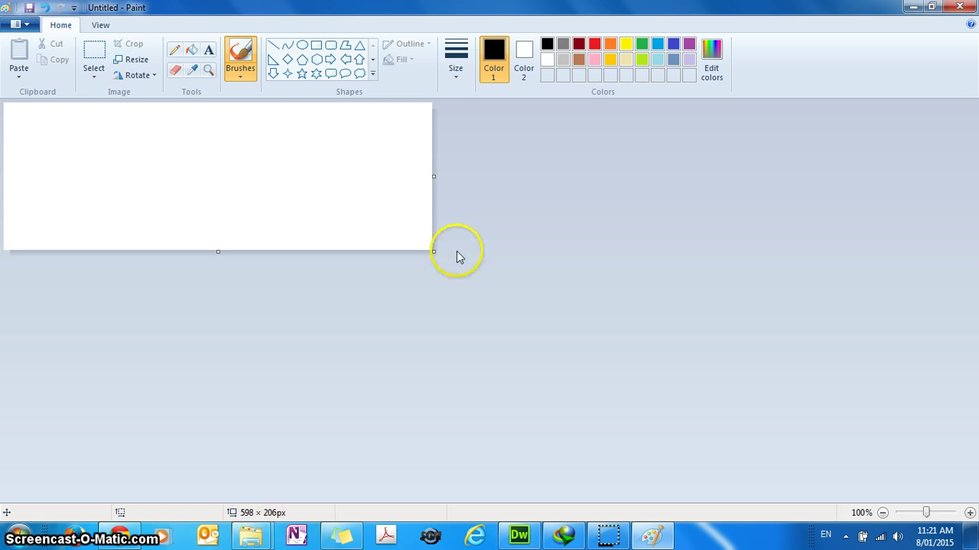
drag(433, 250, 338, 283)
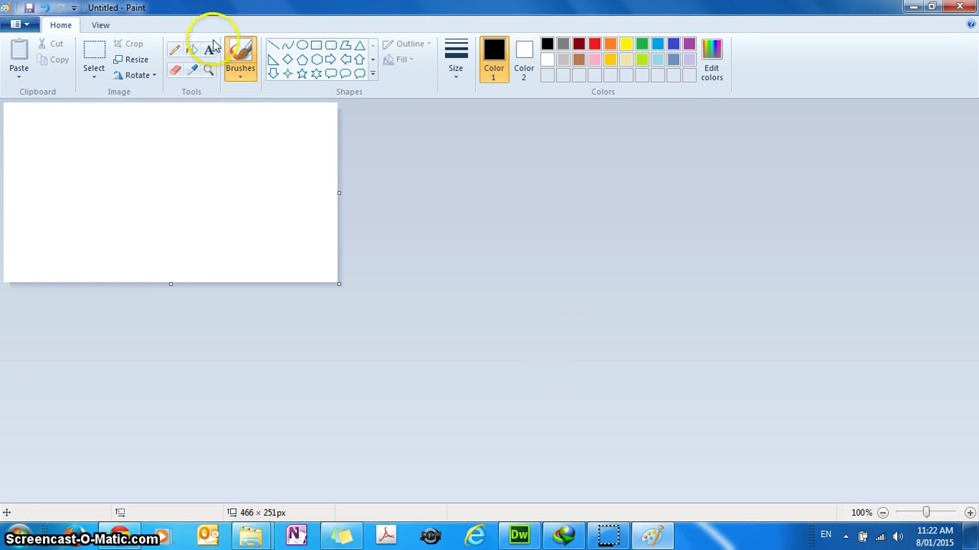
Step: With the Pencil tool, place six scattered single black dots on the canvas
click(175, 50)
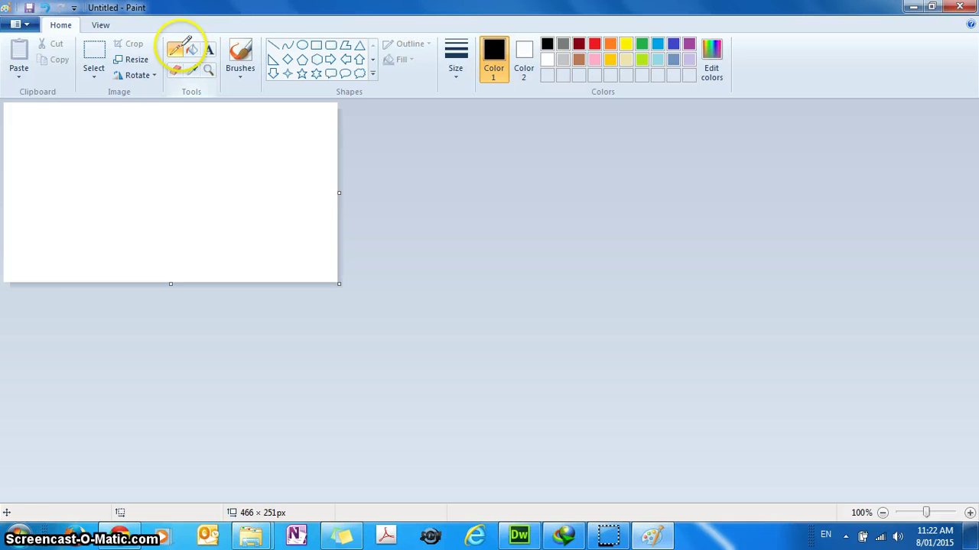
click(184, 158)
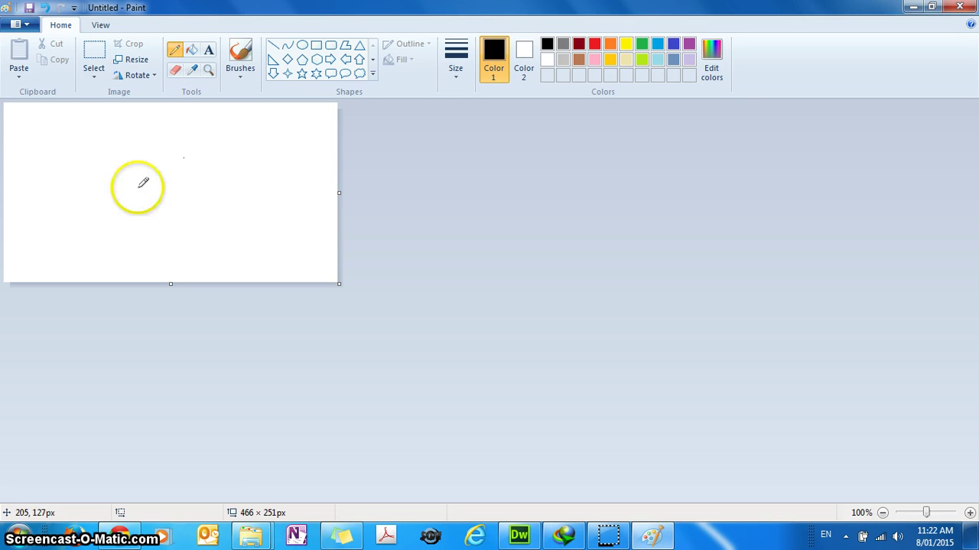
click(169, 173)
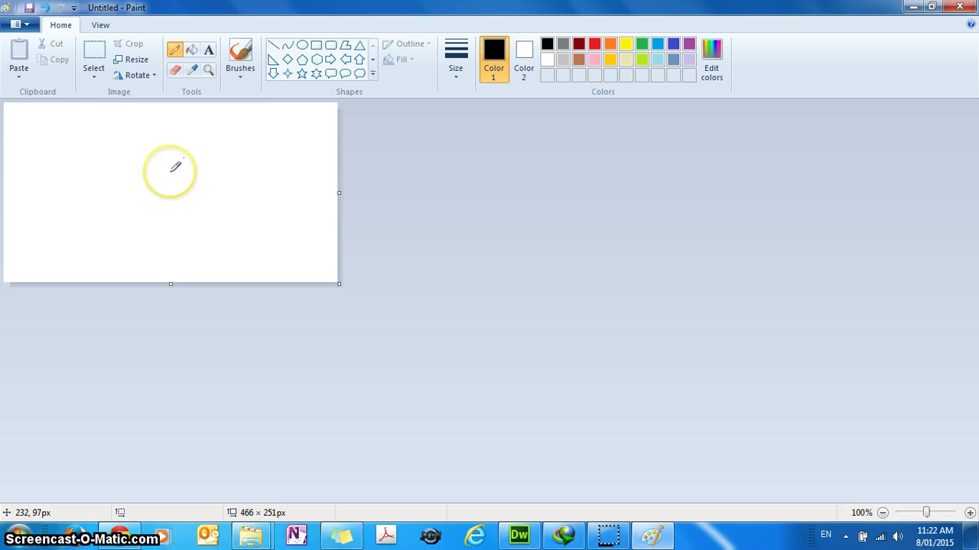
click(191, 180)
click(223, 160)
click(250, 191)
click(211, 206)
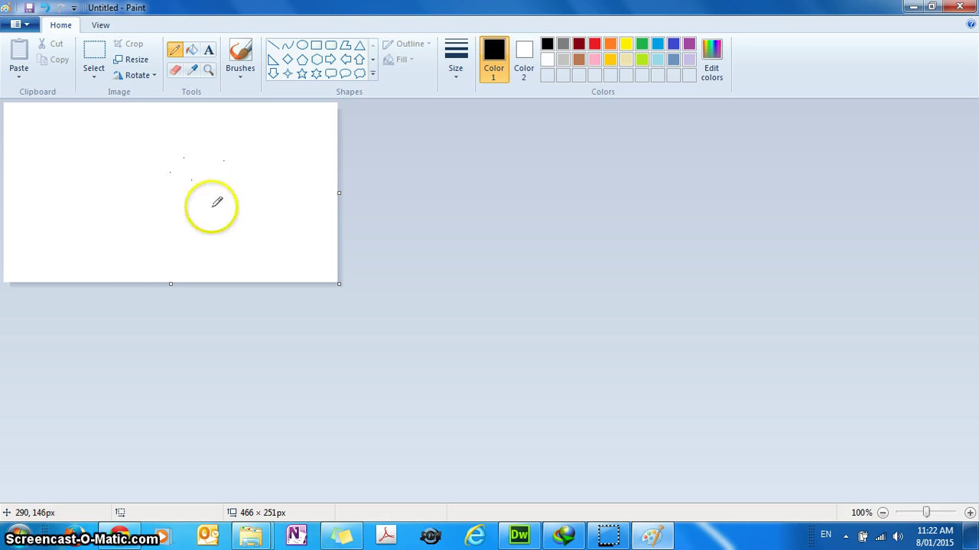
Step: Draw short black pencil strokes across the centre of the canvas
drag(179, 187, 182, 195)
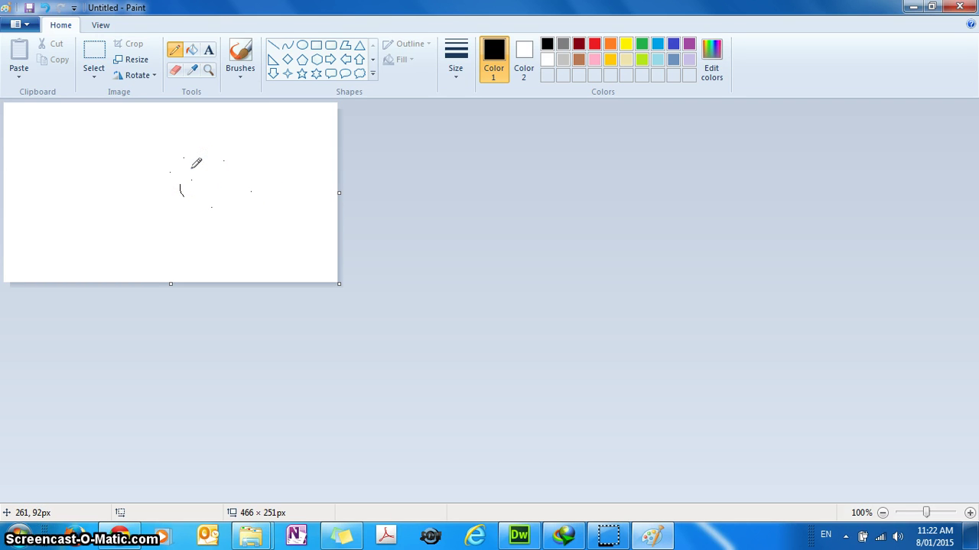
click(193, 166)
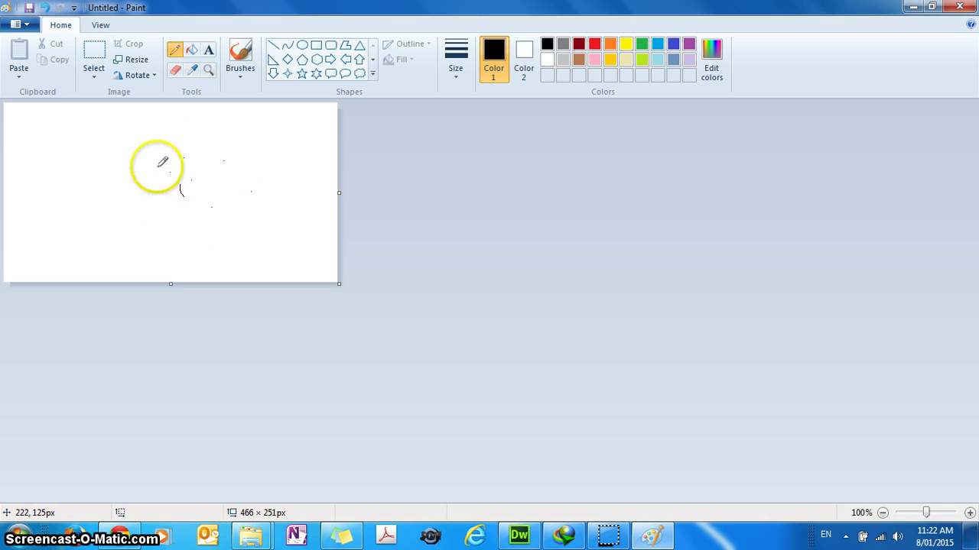
mouse_move(229, 185)
mouse_down()
mouse_move(253, 196)
mouse_move(211, 206)
mouse_move(278, 168)
mouse_move(218, 149)
mouse_up()
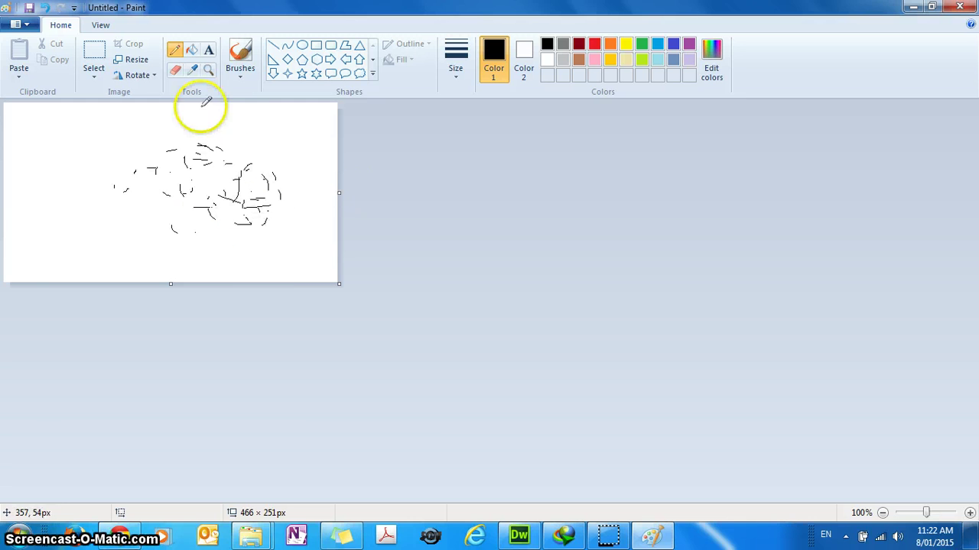
Step: Zoom in to about 600% and add four single black pixels in the empty gaps
click(931, 514)
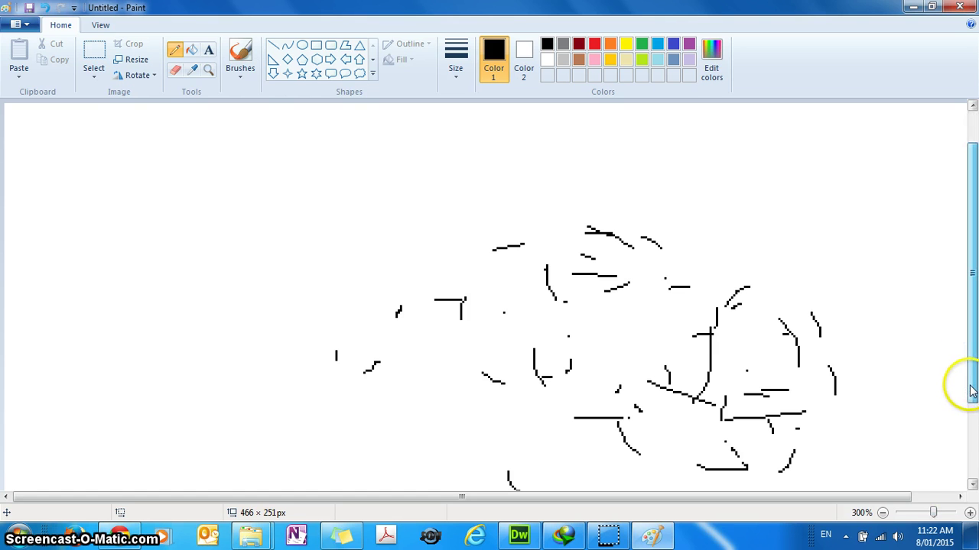
scroll(973, 387, down, 1)
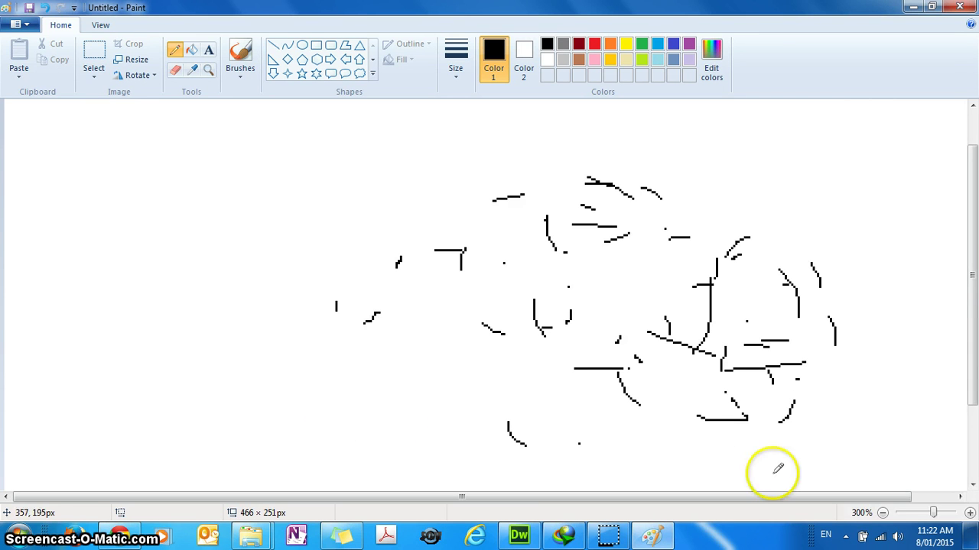
click(969, 513)
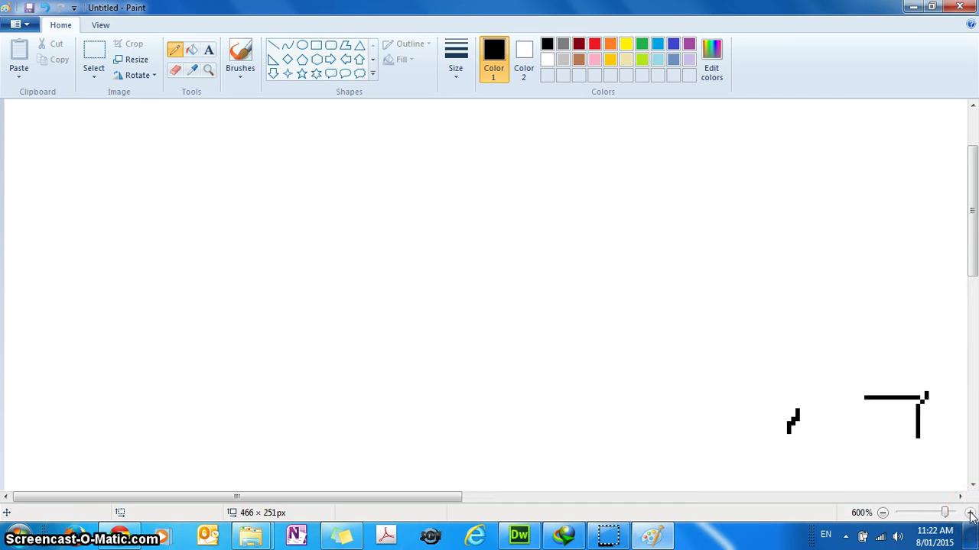
click(406, 272)
click(493, 292)
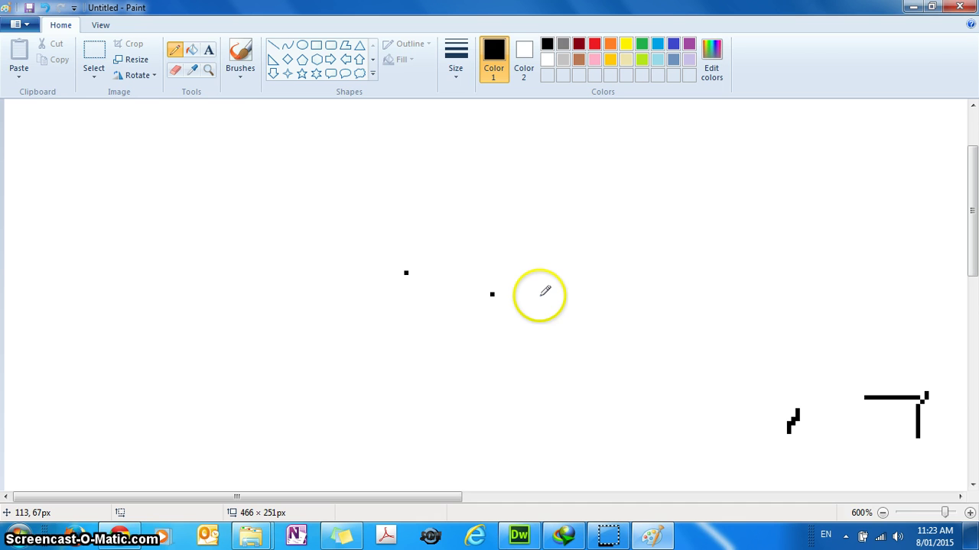
click(552, 298)
click(616, 298)
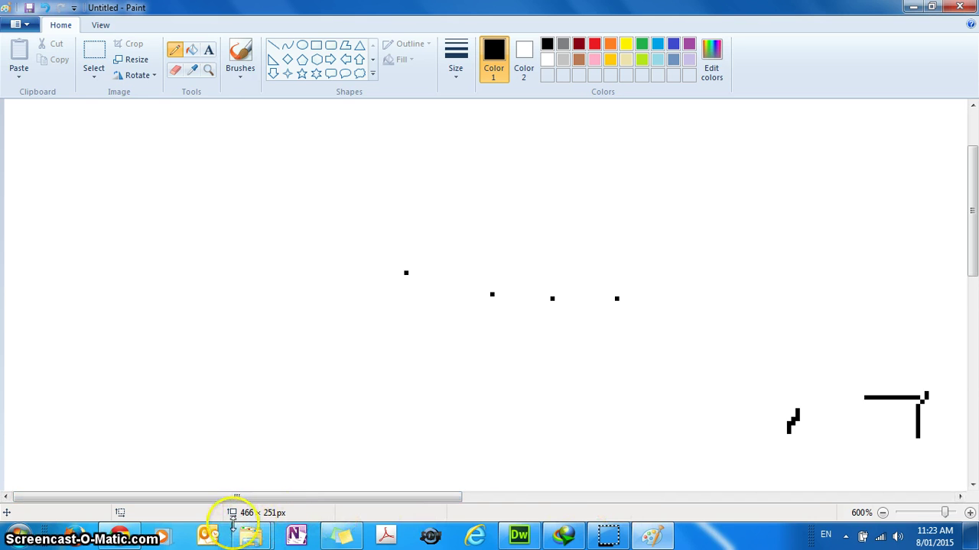
Step: Zoom out, add a row of four black dots along the canvas bottom, and return to 500%
click(882, 513)
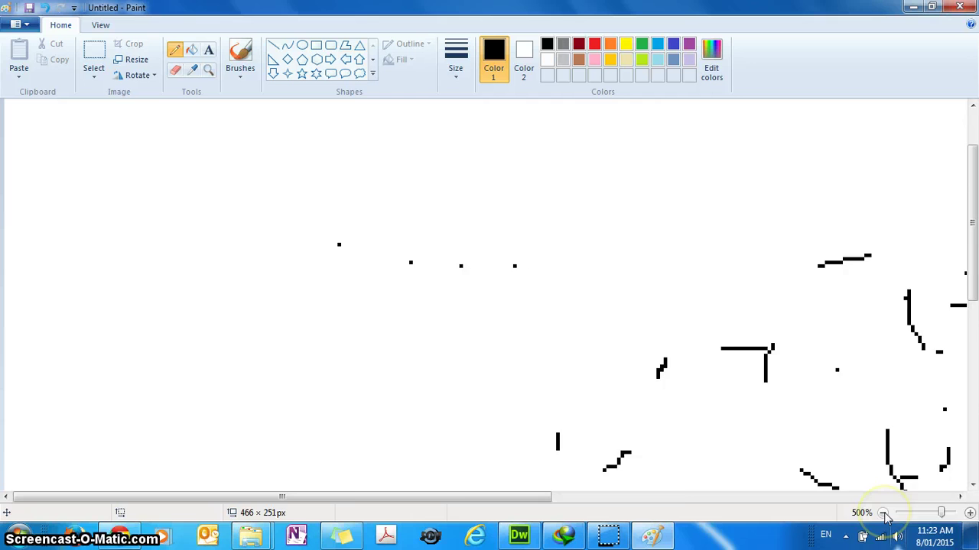
click(883, 513)
click(883, 513)
click(882, 513)
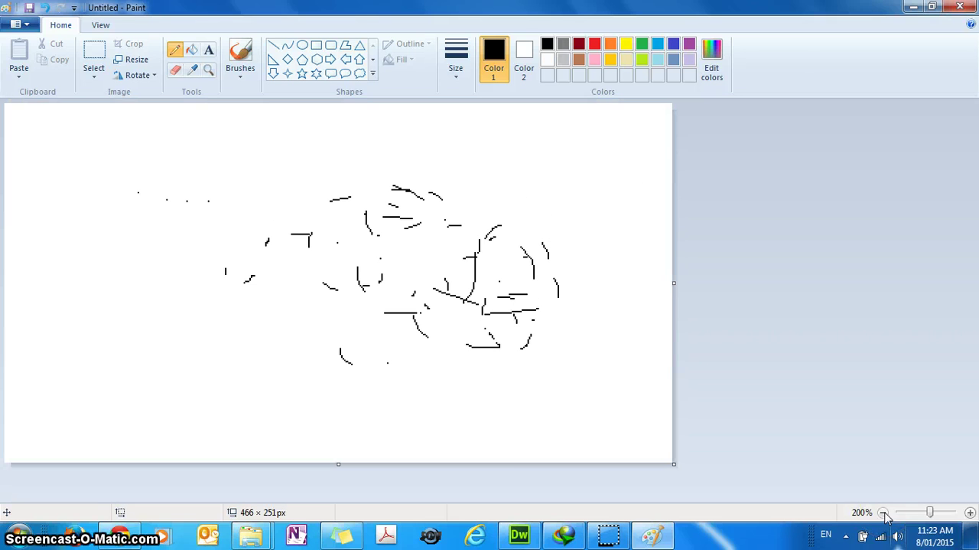
click(349, 420)
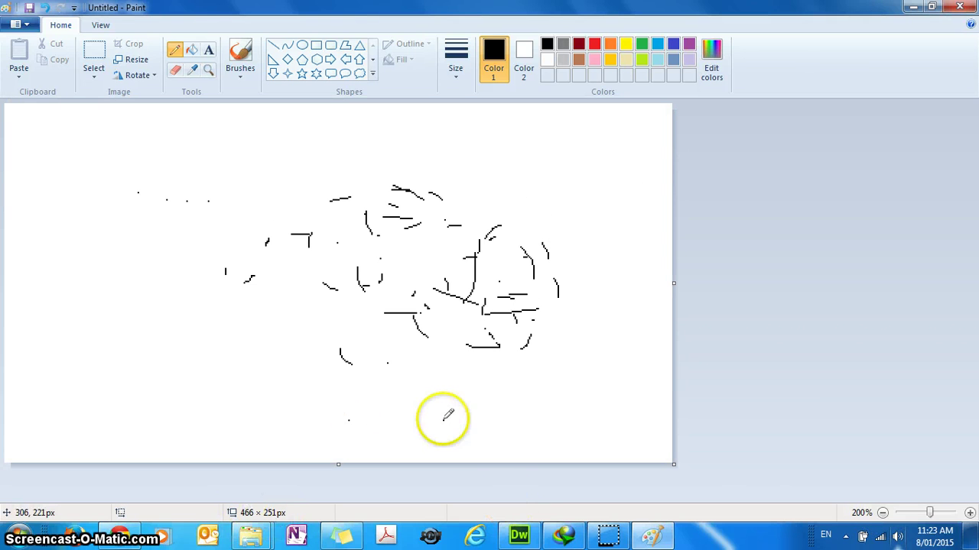
click(442, 419)
click(501, 419)
click(566, 417)
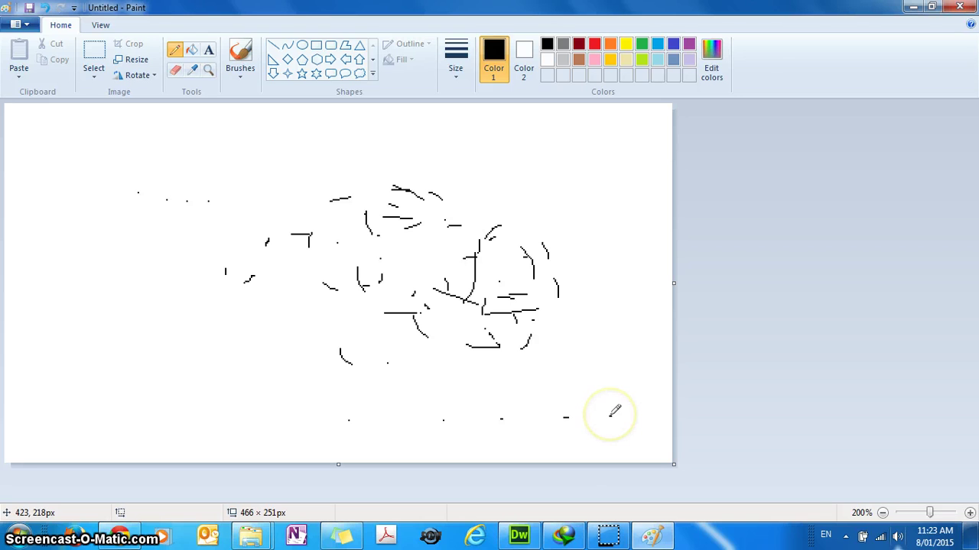
click(924, 514)
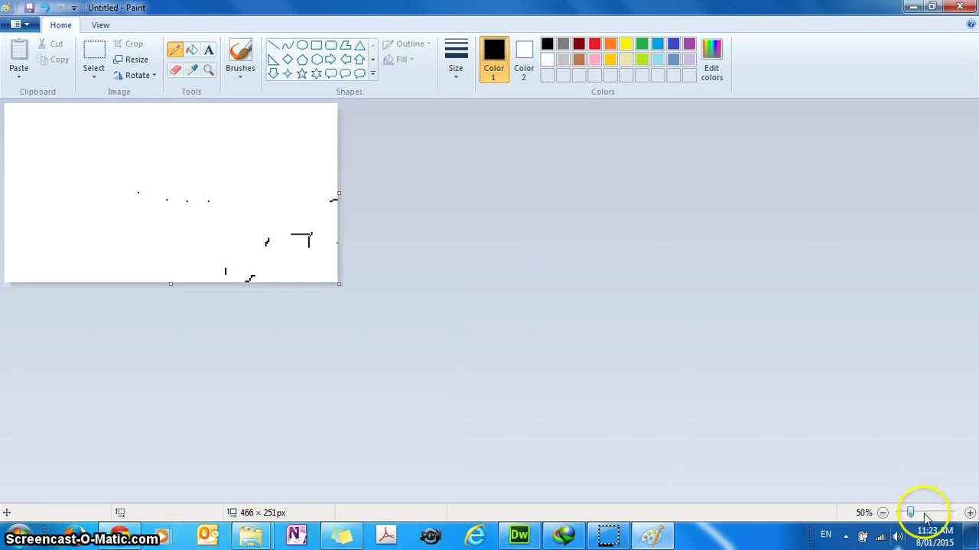
drag(925, 514, 945, 516)
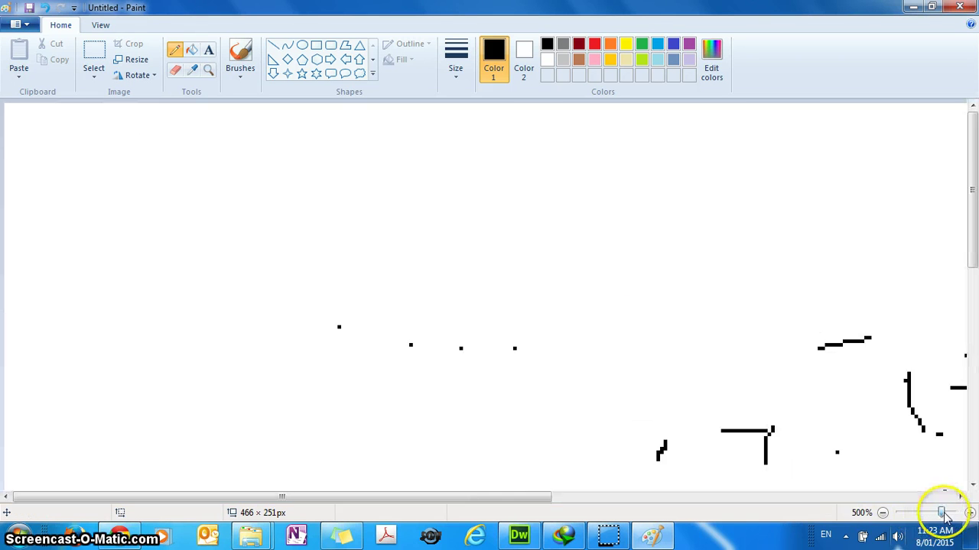
Step: Scatter single black pencil dots across the upper canvas, reselecting the Pencil midway
click(539, 191)
click(533, 225)
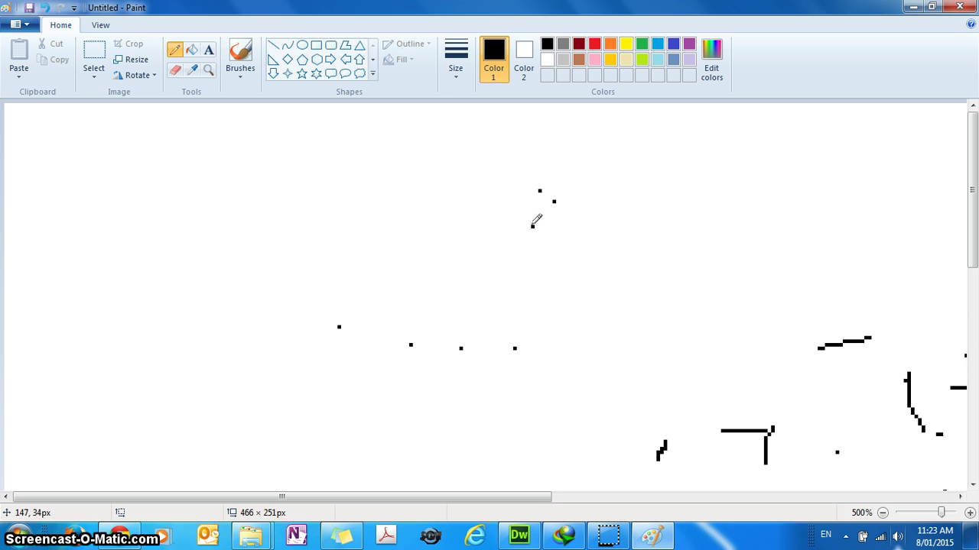
click(504, 226)
click(436, 233)
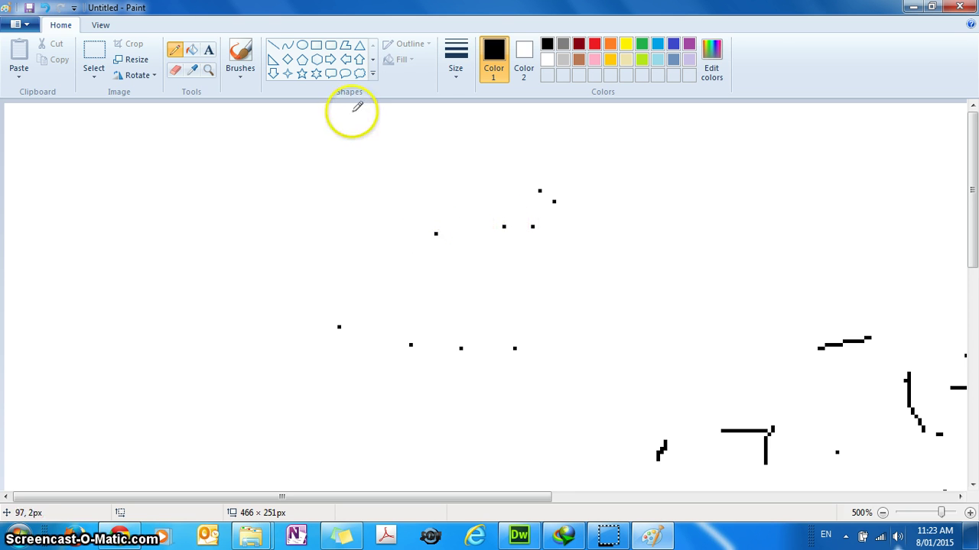
click(181, 50)
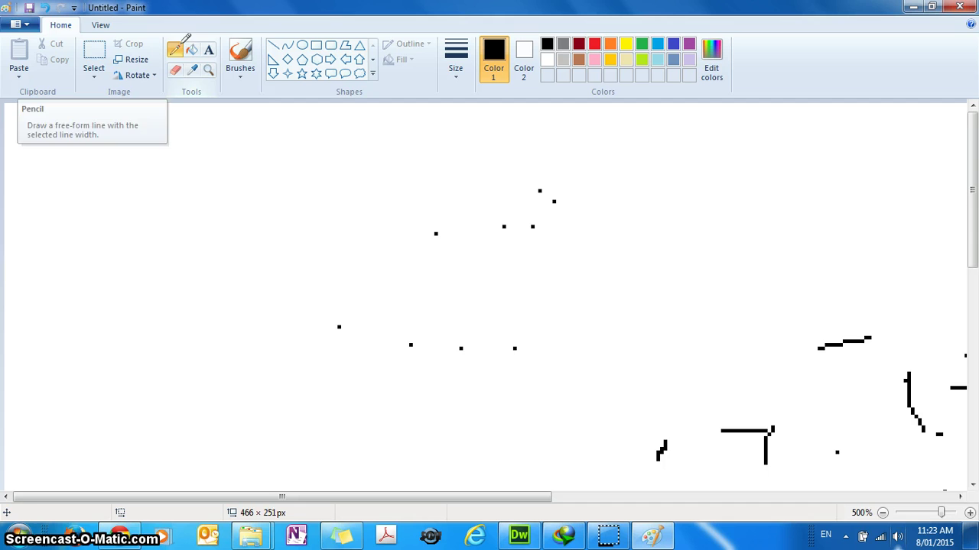
click(317, 226)
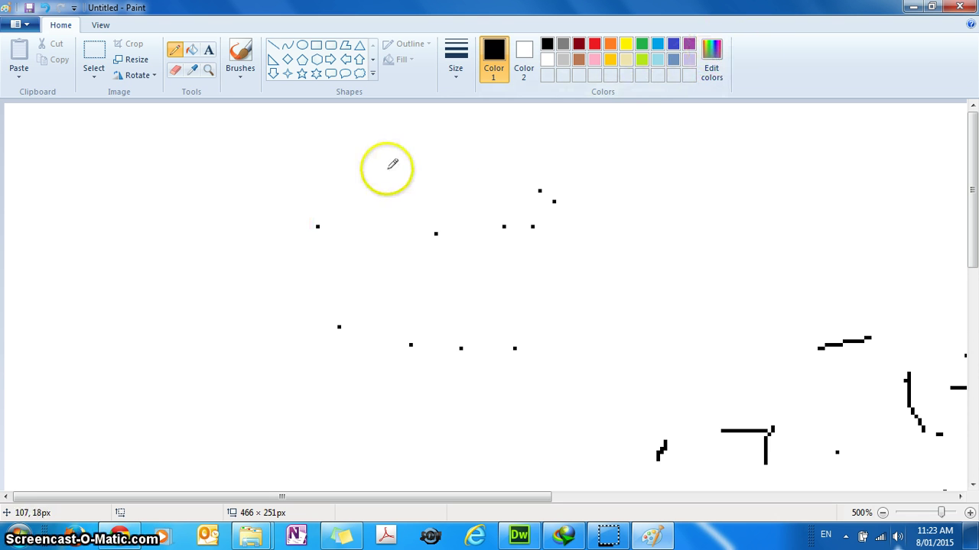
Step: Create a custom pink (Red 244, Green 55, Blue 206) in Edit colors as the drawing colour
click(712, 51)
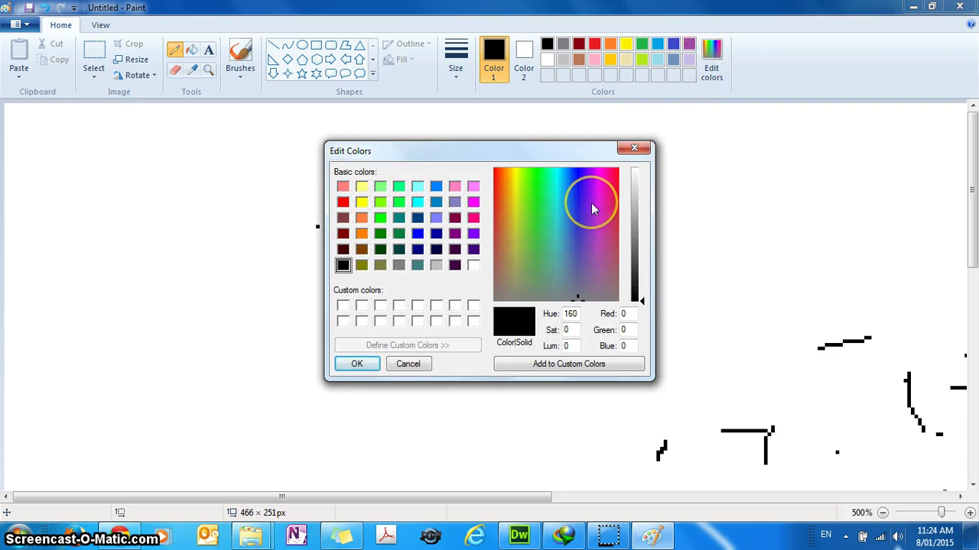
mouse_move(579, 222)
mouse_down()
mouse_move(588, 222)
mouse_move(594, 195)
mouse_move(584, 183)
mouse_move(524, 181)
mouse_move(563, 233)
mouse_up()
drag(639, 298, 644, 228)
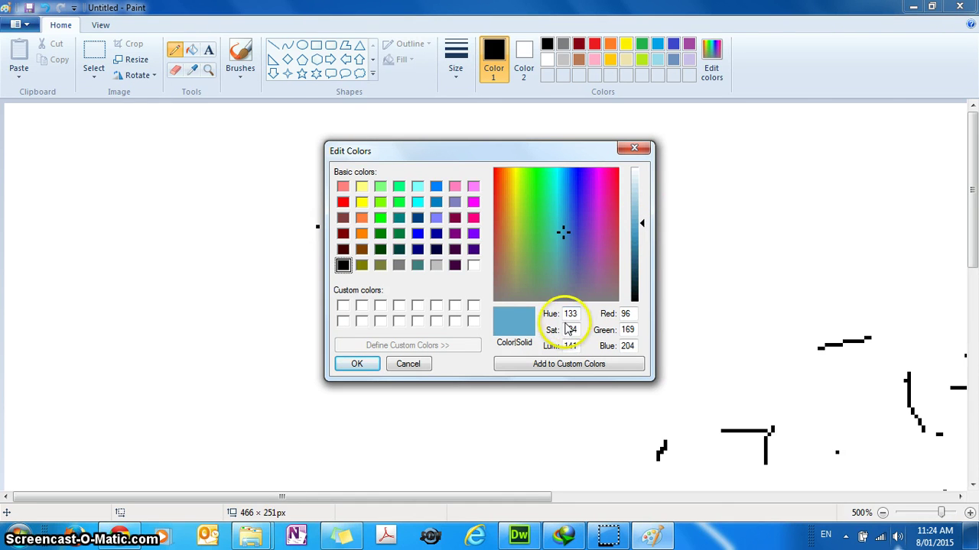
drag(581, 240, 606, 184)
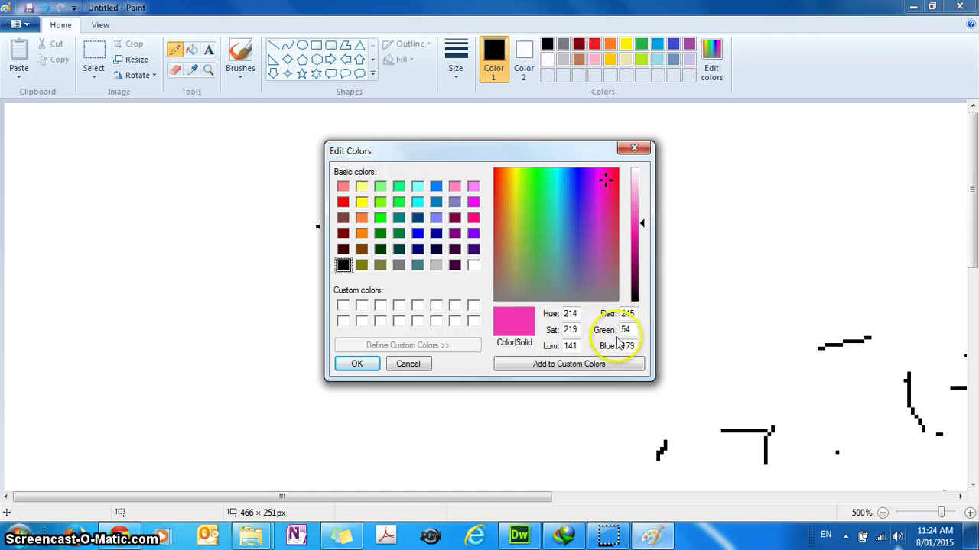
click(615, 182)
mouse_move(616, 183)
mouse_down()
mouse_move(616, 170)
mouse_move(606, 196)
mouse_move(613, 230)
mouse_move(618, 205)
mouse_move(586, 191)
mouse_move(603, 182)
mouse_up()
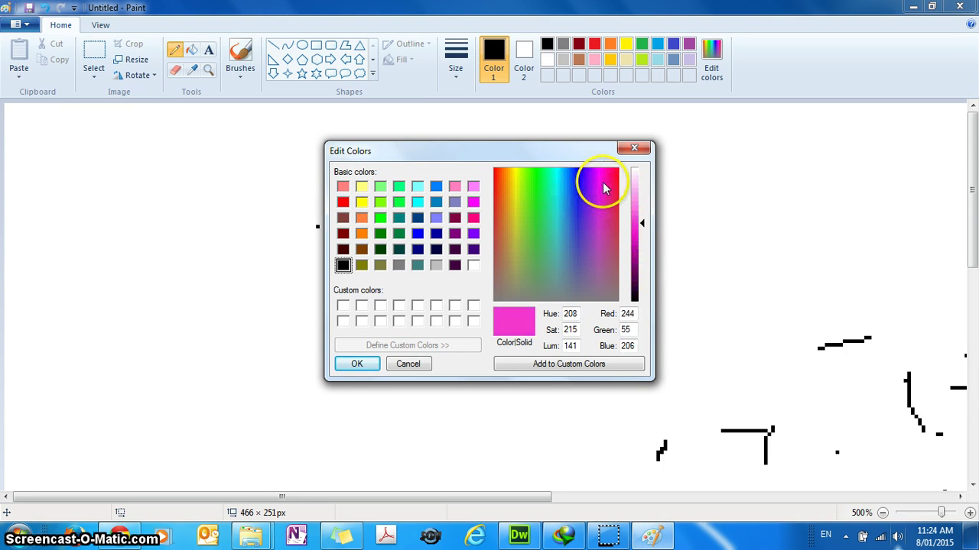
click(358, 364)
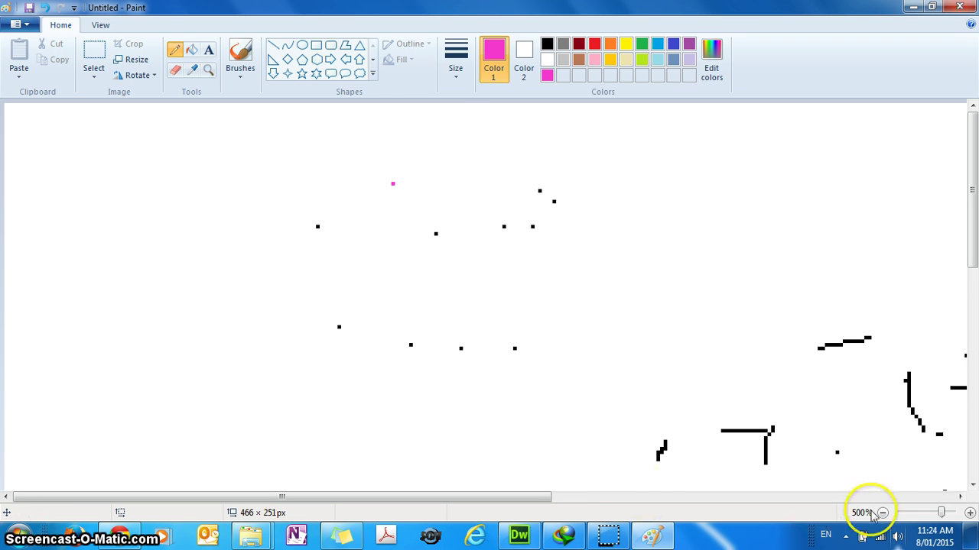
Step: At 300% zoom, draw a 181 × 91 px rectangular selection over the right-hand scribbles
mouse_move(939, 513)
mouse_down()
mouse_move(910, 512)
mouse_move(934, 514)
mouse_up()
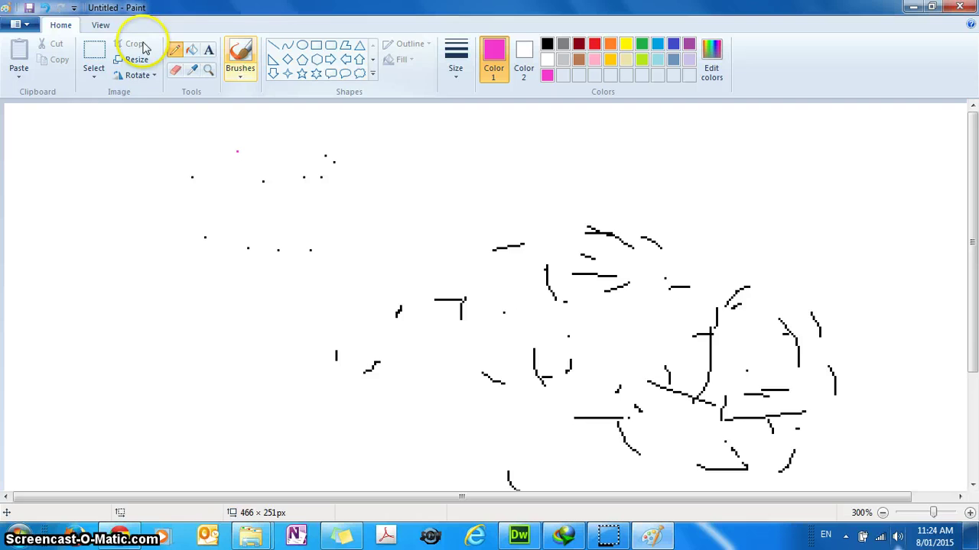
click(90, 52)
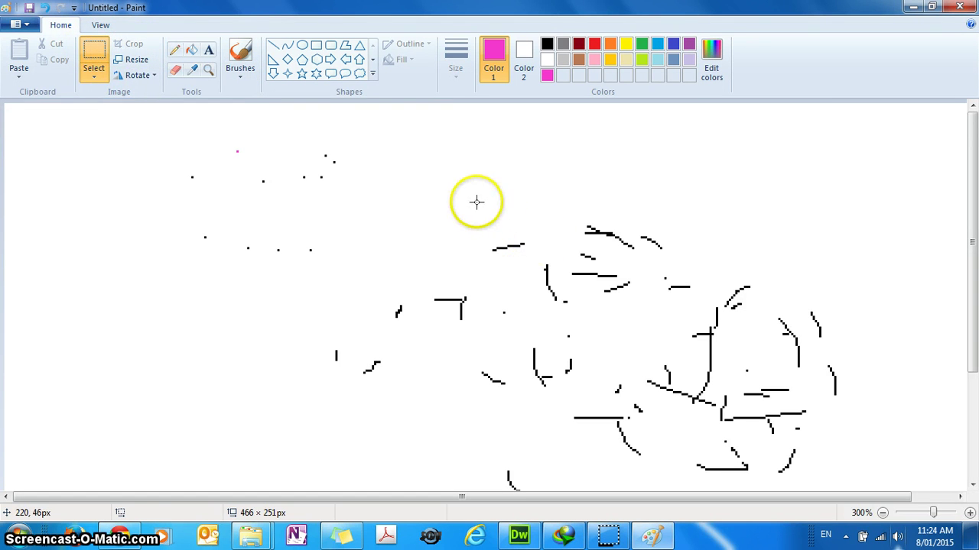
drag(476, 202, 864, 394)
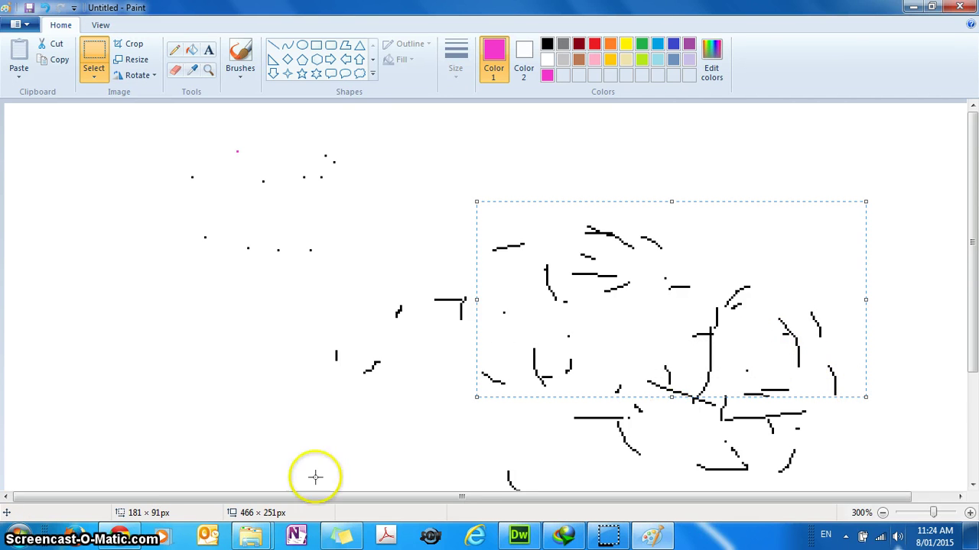